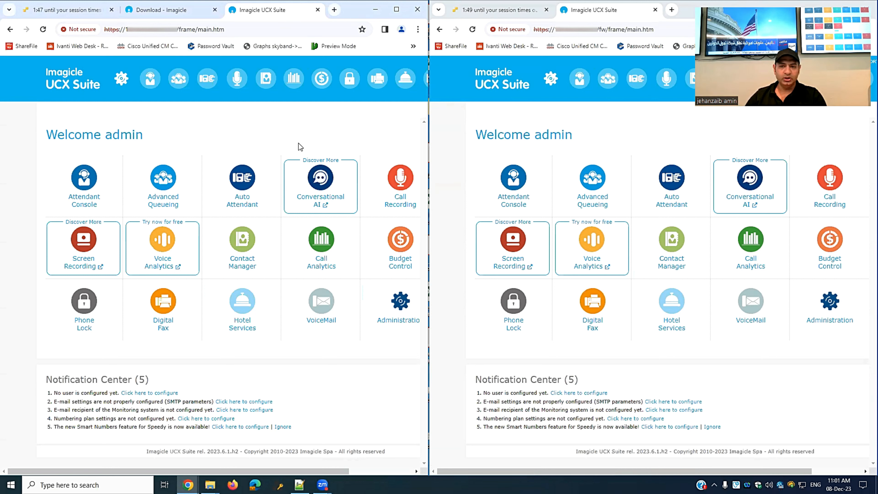
# Open the High Availability administration page on both UCX Suite servers.
pyautogui.click(118, 84)
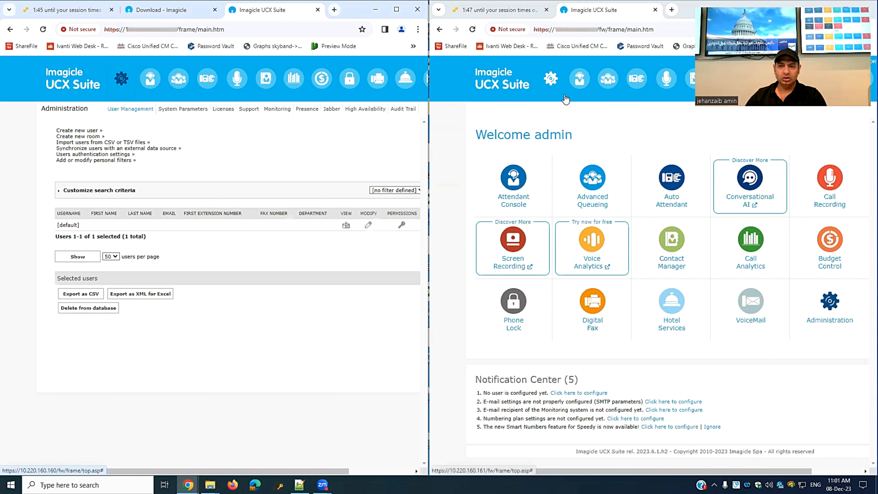
pyautogui.click(555, 83)
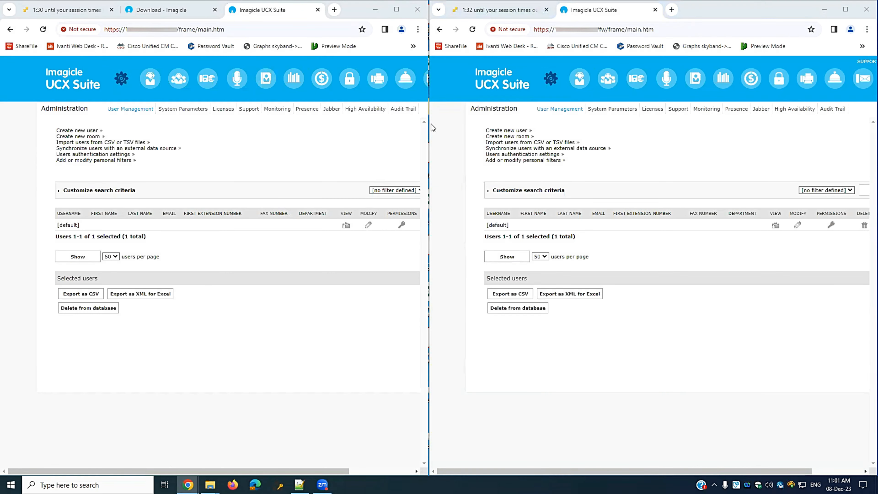
pyautogui.click(358, 113)
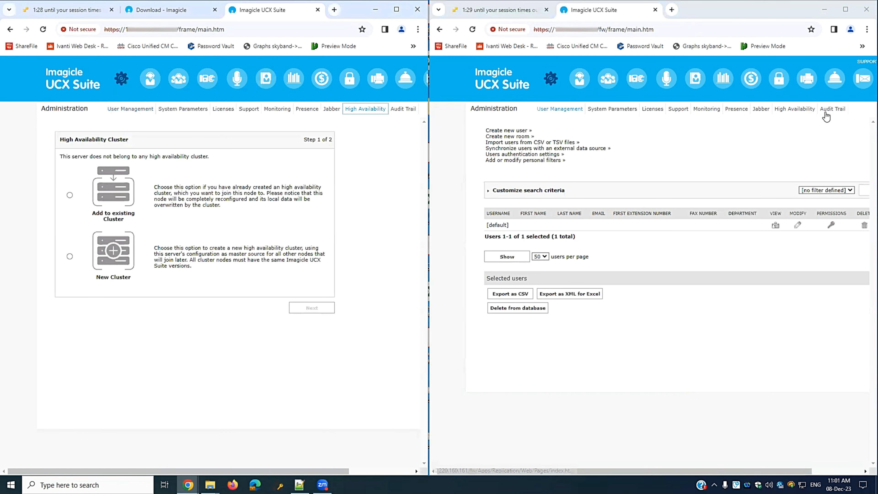
pyautogui.click(793, 114)
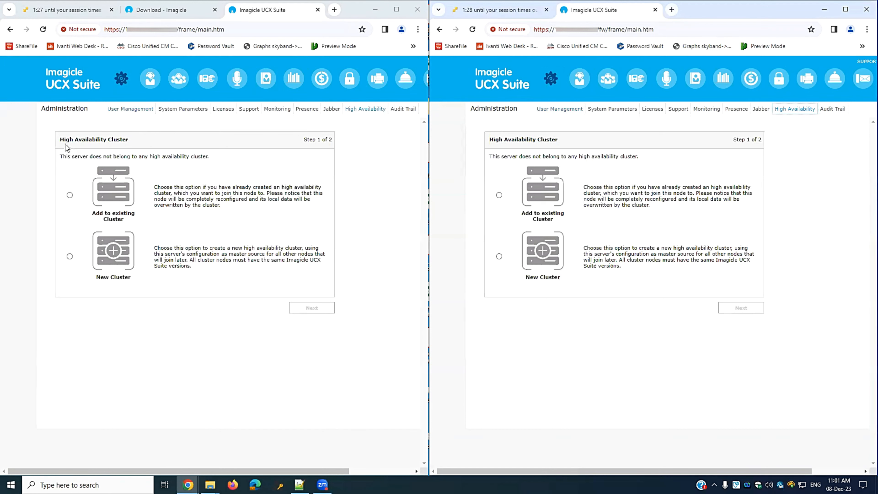
pyautogui.moveTo(58, 140); pyautogui.dragTo(115, 138)
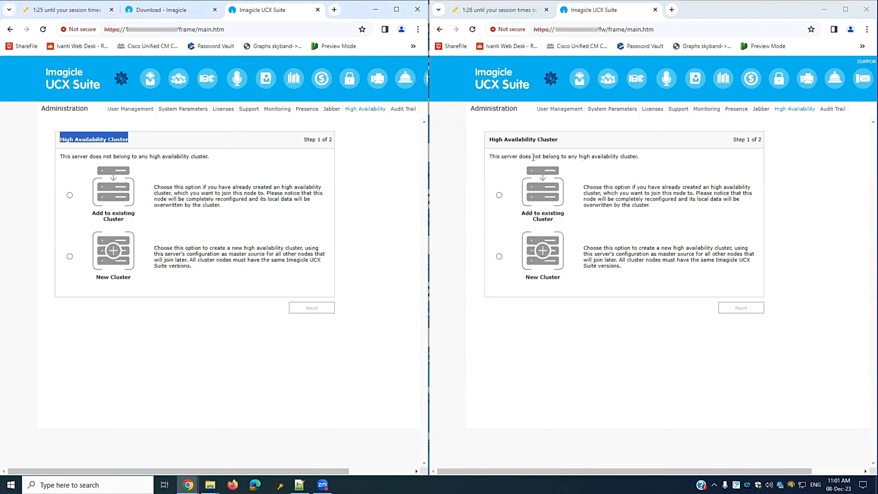
pyautogui.moveTo(492, 141); pyautogui.dragTo(558, 139)
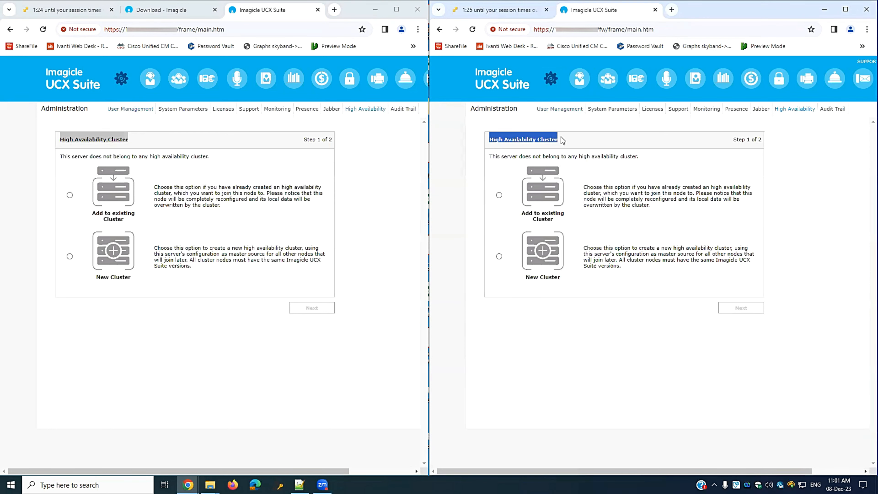
pyautogui.click(122, 364)
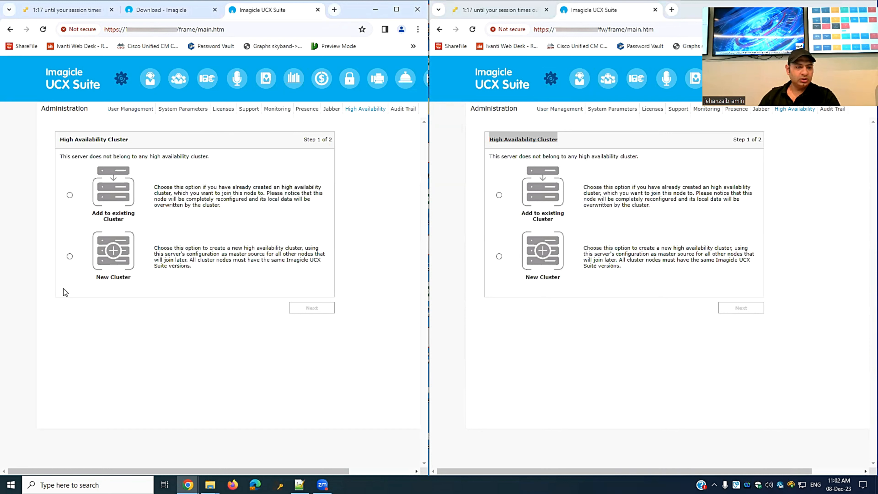
# Select Add to existing Cluster on the second server, and choose New Cluster on the first server and continue to its setup.
pyautogui.click(70, 256)
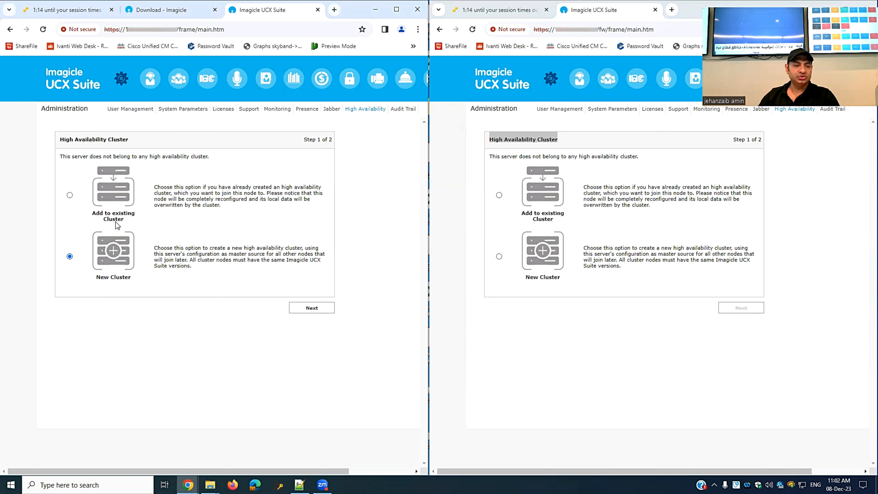
pyautogui.moveTo(127, 220); pyautogui.dragTo(84, 211)
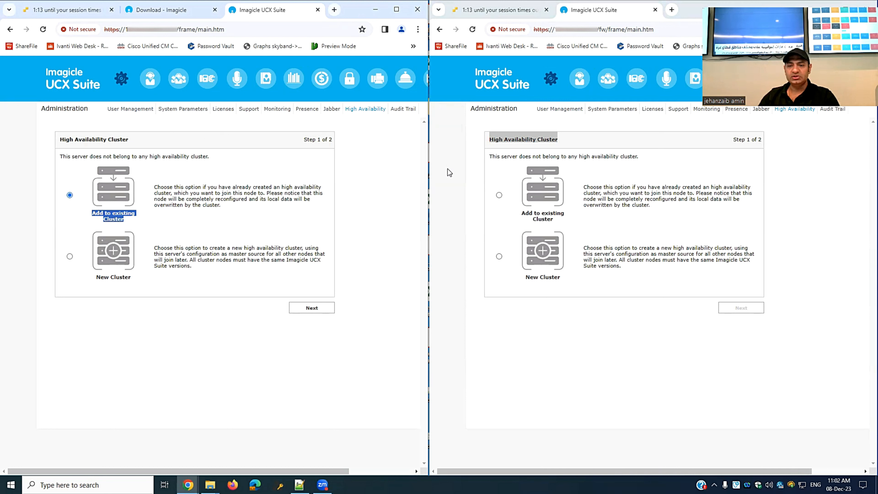
pyautogui.moveTo(553, 221); pyautogui.dragTo(522, 215)
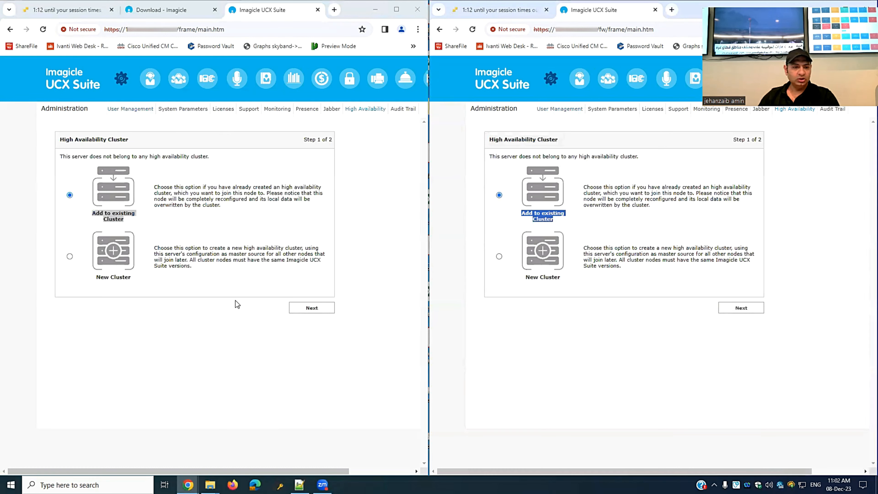
pyautogui.click(69, 255)
pyautogui.click(330, 312)
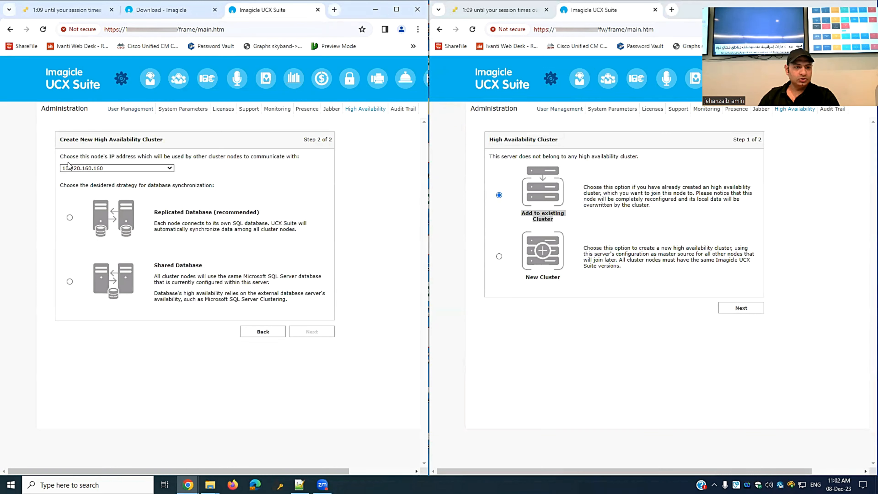
# Create the new cluster on the first server with node IP address 10.220.160.160 and the Replicated Database strategy, and close the completion page.
pyautogui.click(139, 169)
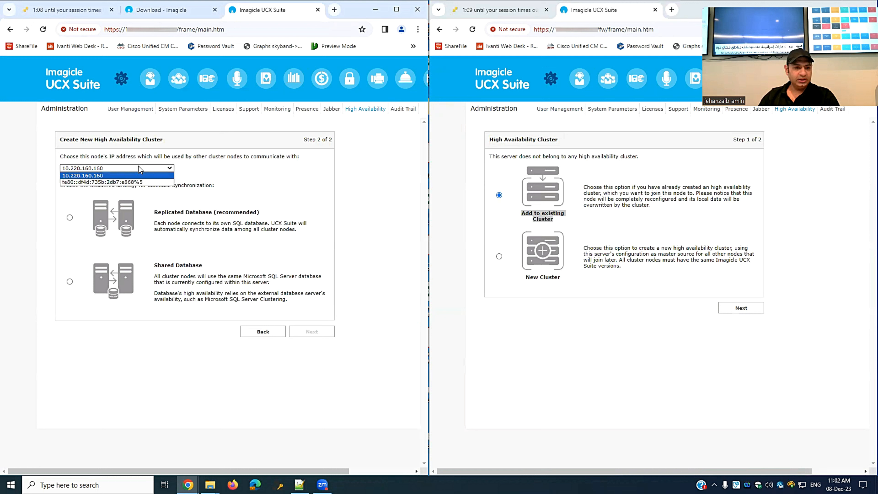
pyautogui.click(98, 176)
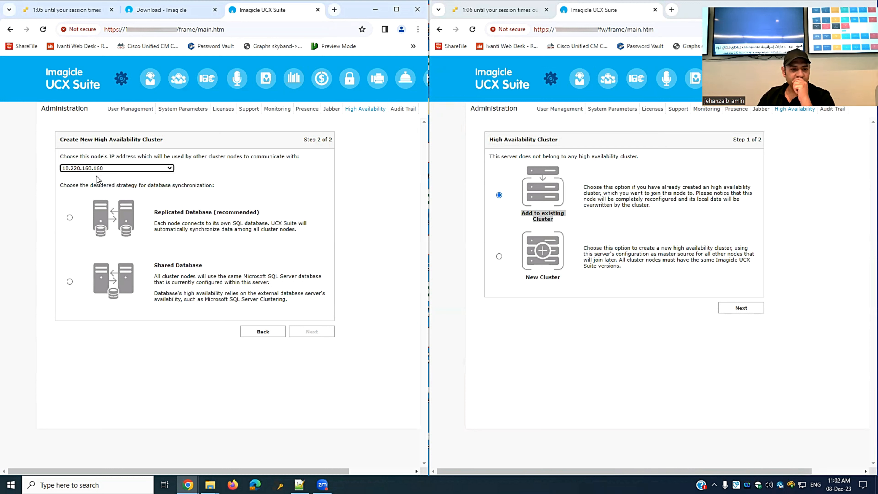
pyautogui.click(217, 213)
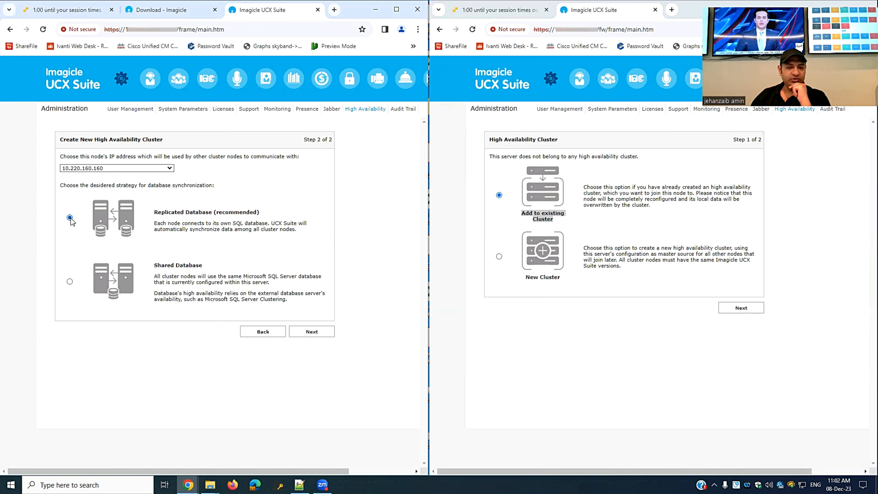
pyautogui.click(315, 335)
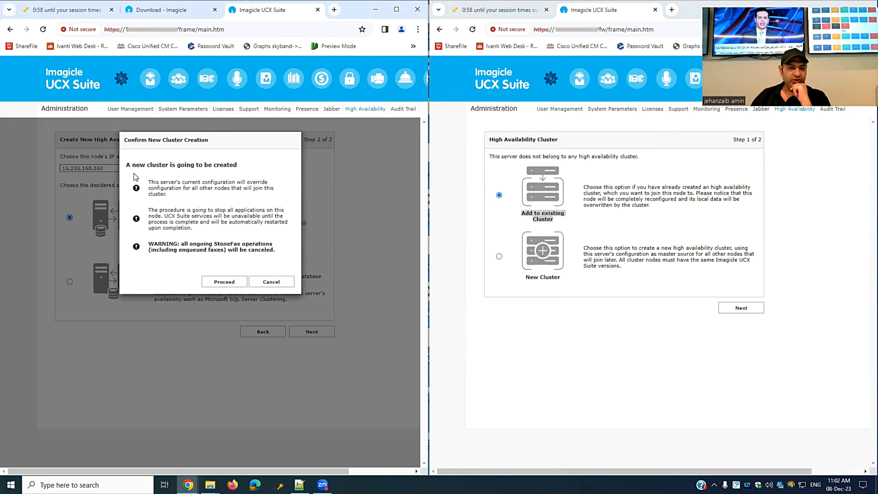
pyautogui.moveTo(126, 165); pyautogui.dragTo(237, 162)
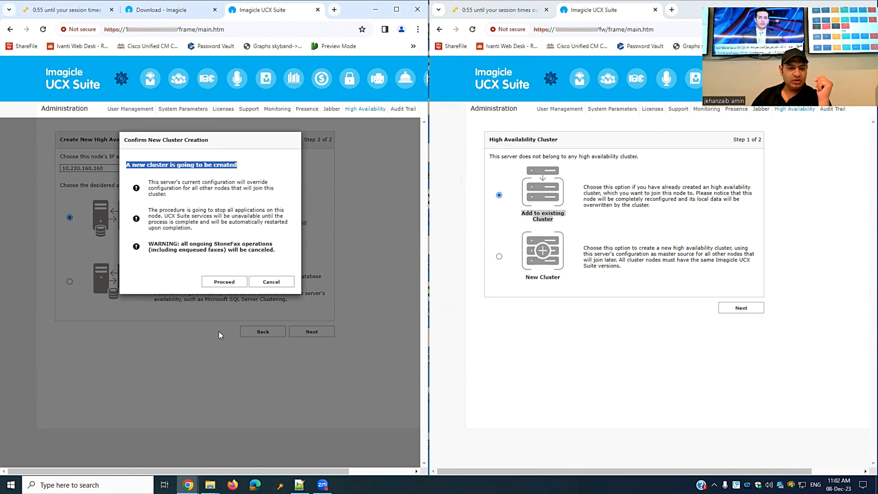
pyautogui.click(223, 282)
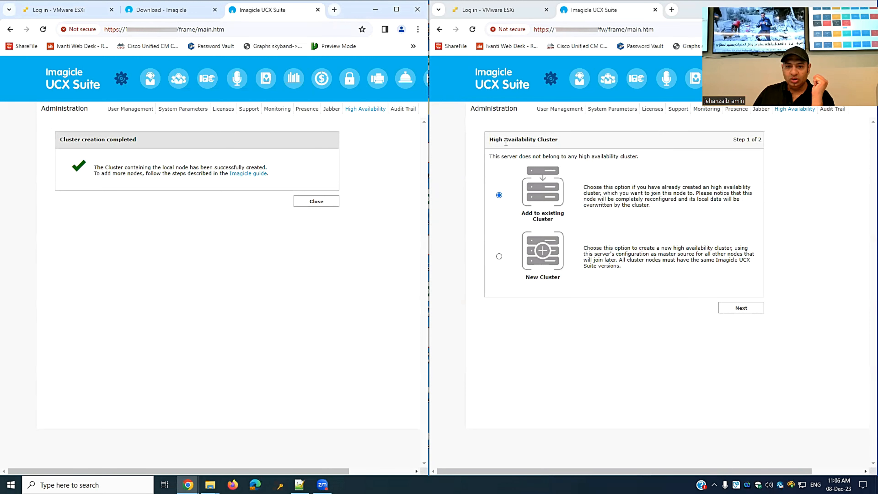
pyautogui.click(323, 204)
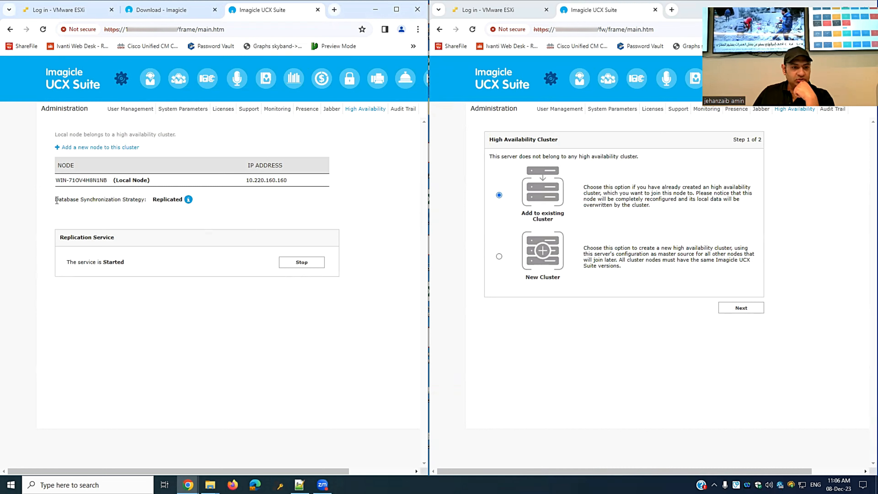
# Examine the first server's cluster details: database synchronization strategy, local node, IP address and replication service status.
pyautogui.moveTo(56, 200); pyautogui.dragTo(178, 199)
pyautogui.click(192, 200)
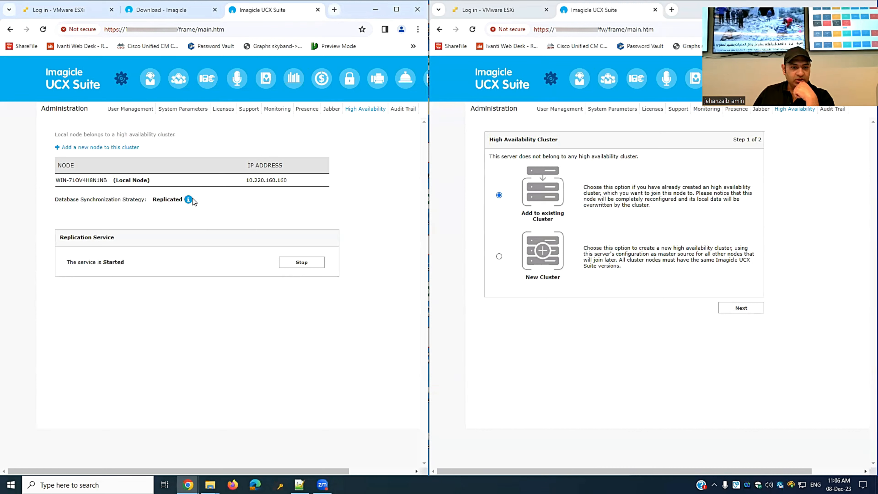
pyautogui.doubleClick(138, 180)
pyautogui.click(260, 180)
pyautogui.doubleClick(260, 180)
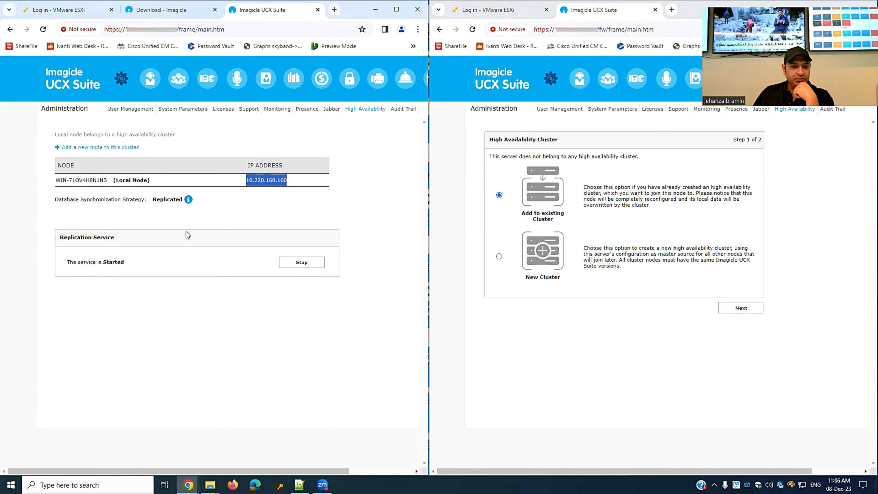
pyautogui.moveTo(66, 263); pyautogui.dragTo(135, 264)
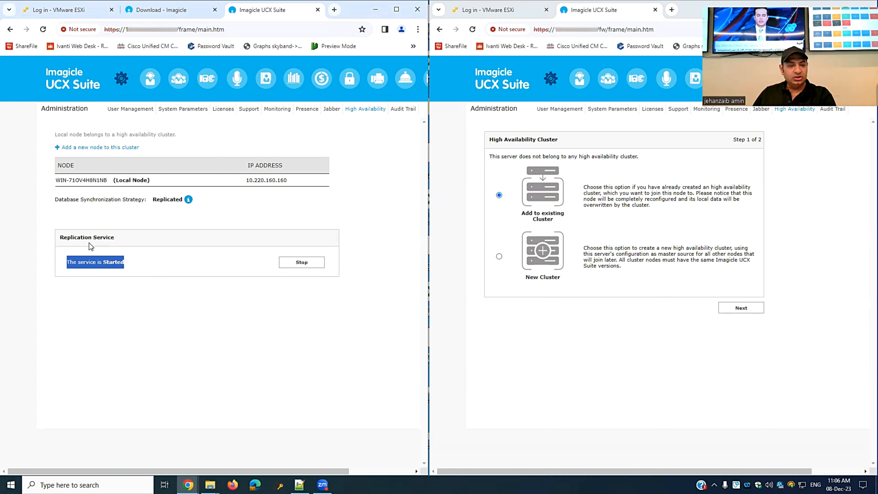
pyautogui.doubleClick(92, 262)
pyautogui.tripleClick(93, 263)
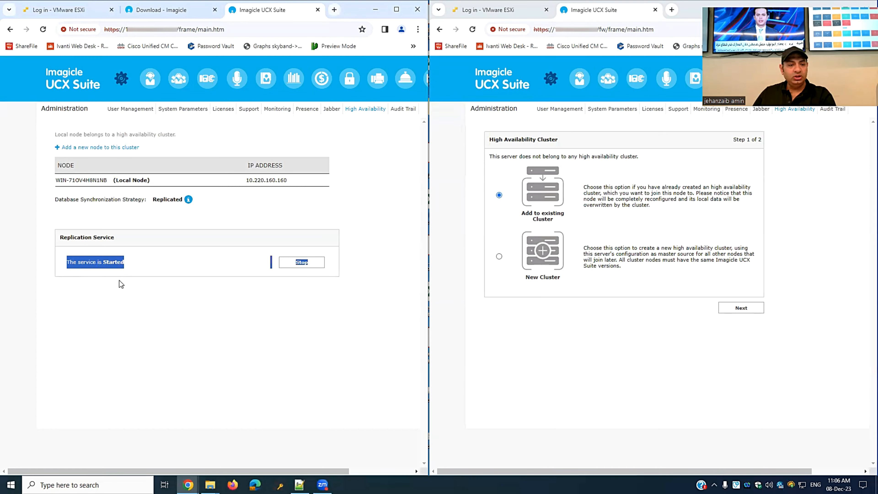
pyautogui.click(165, 295)
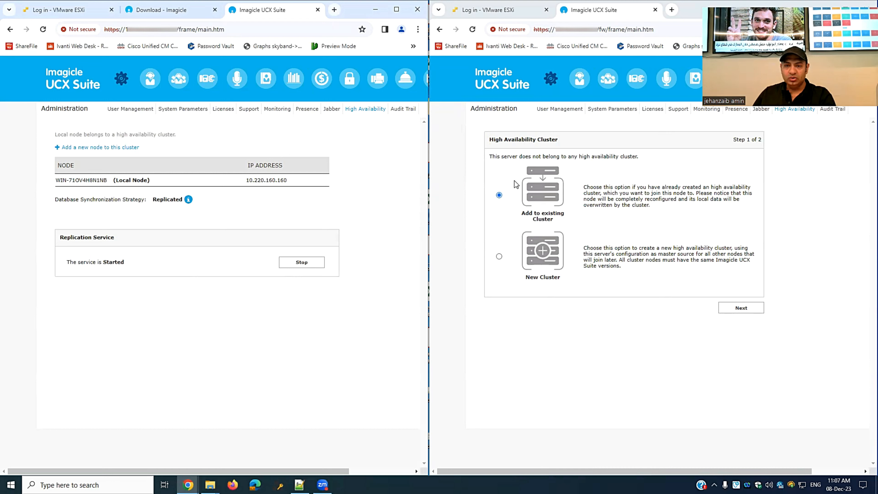
# Try to join the second server, with node IP address 10.220.160.161, to the existing cluster through node 10.220.160.160.
pyautogui.click(728, 307)
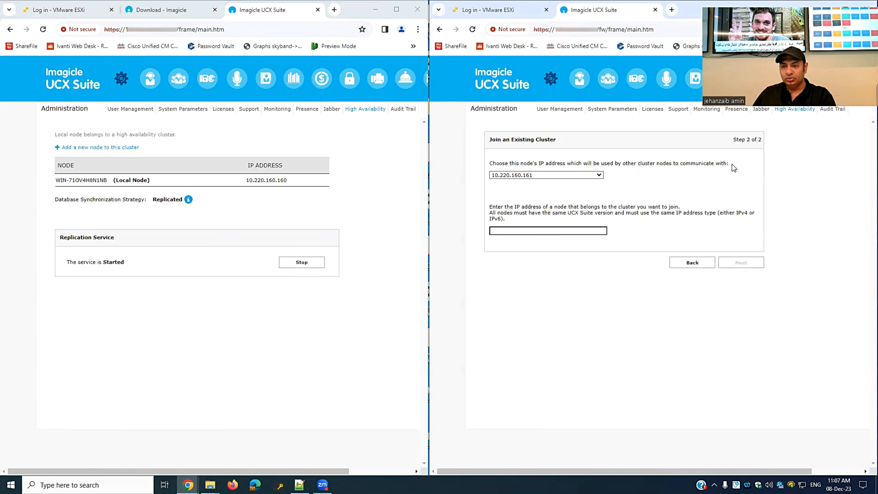
pyautogui.click(566, 175)
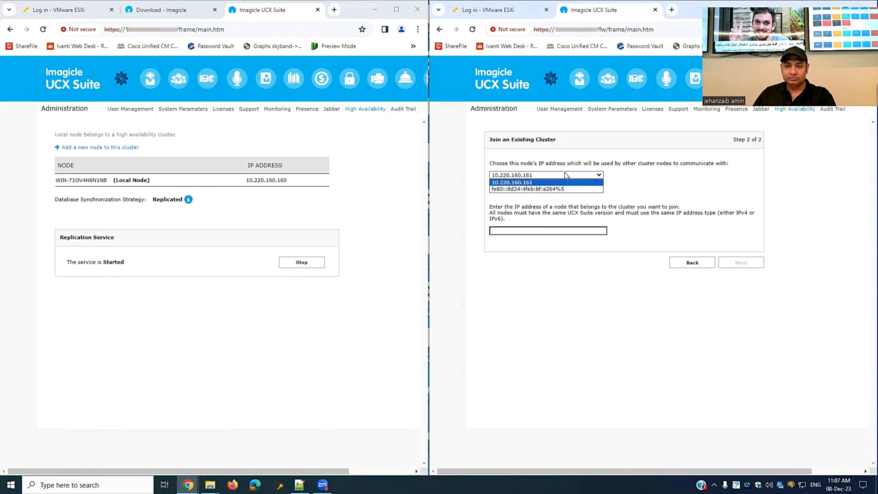
pyautogui.click(527, 183)
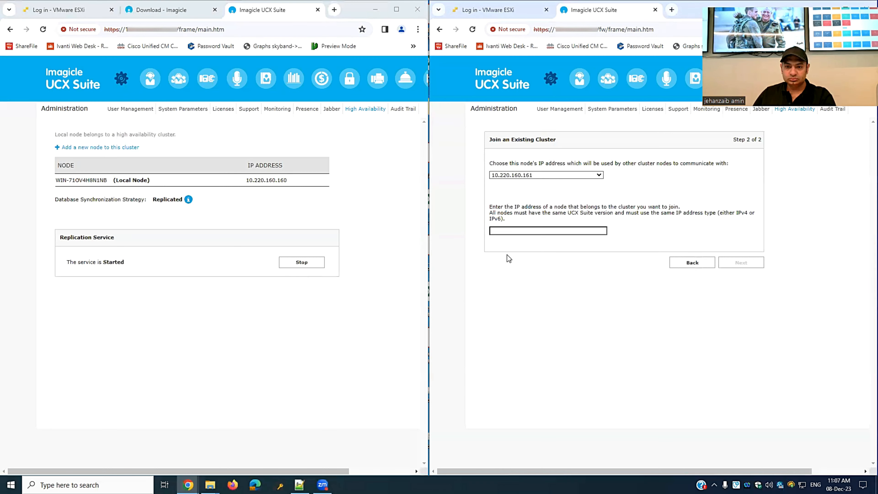
pyautogui.click(506, 231)
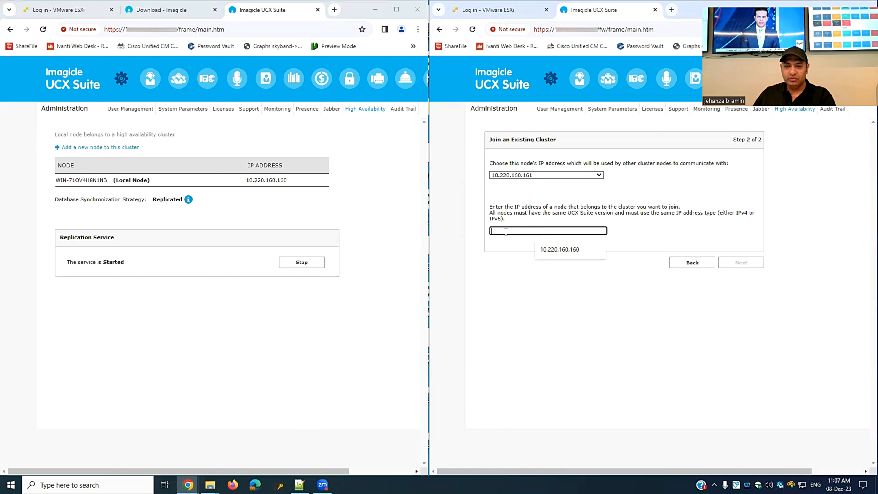
pyautogui.click(553, 253)
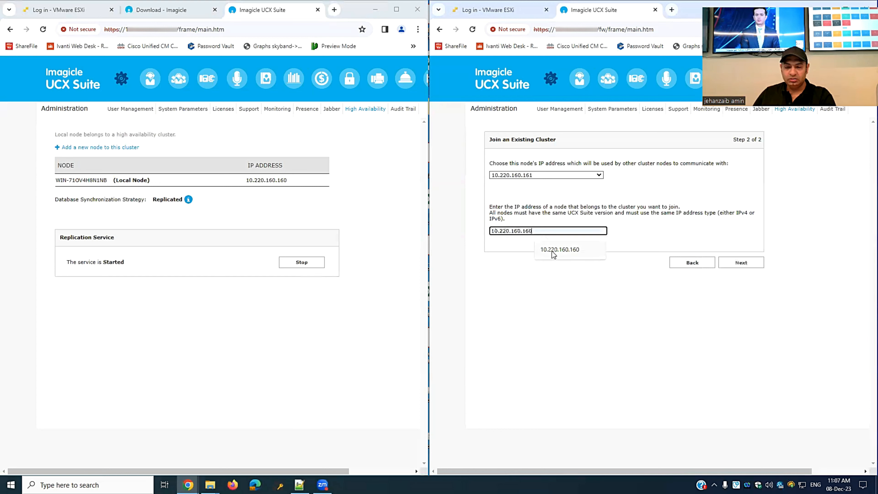
pyautogui.doubleClick(248, 180)
pyautogui.click(524, 231)
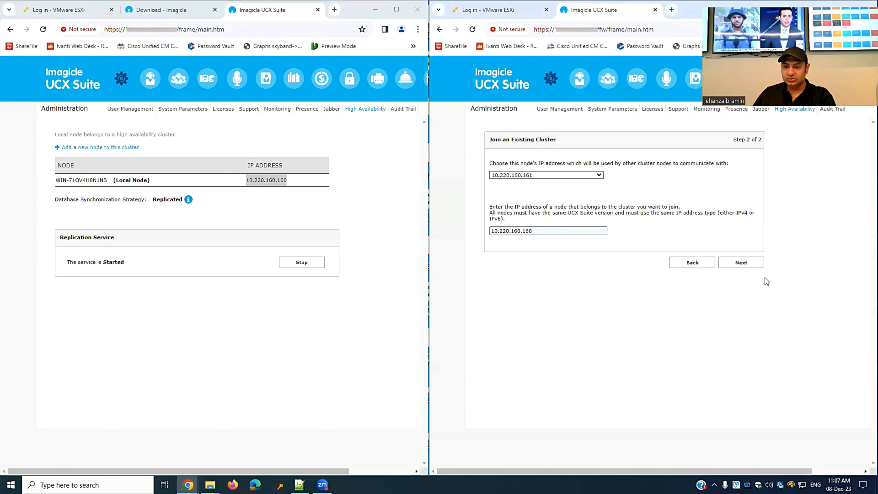
pyautogui.click(744, 267)
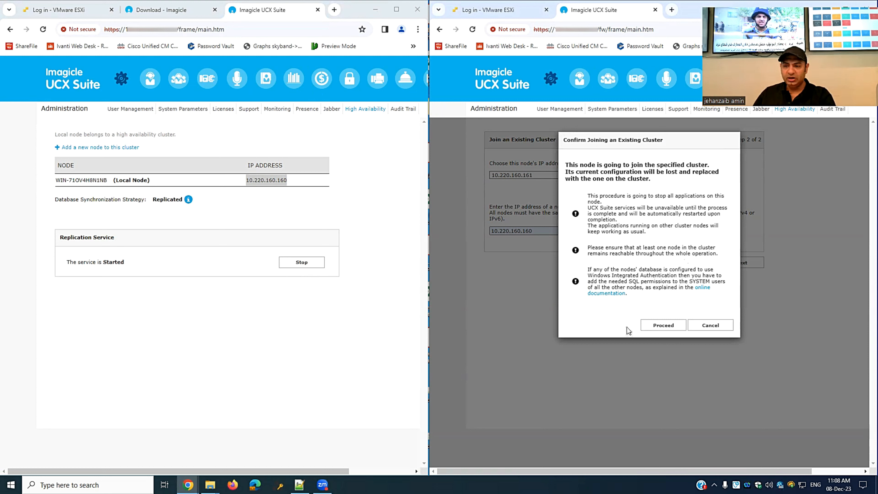
pyautogui.click(649, 328)
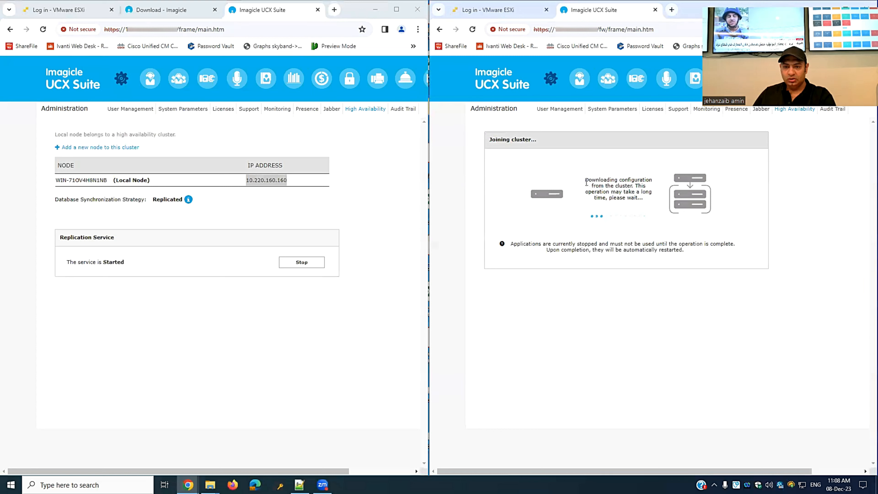
pyautogui.moveTo(586, 182); pyautogui.dragTo(655, 200)
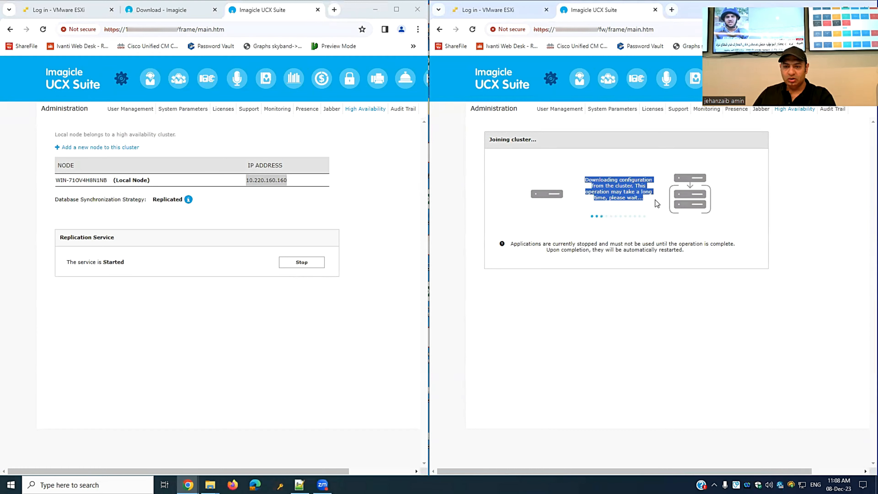
pyautogui.click(640, 194)
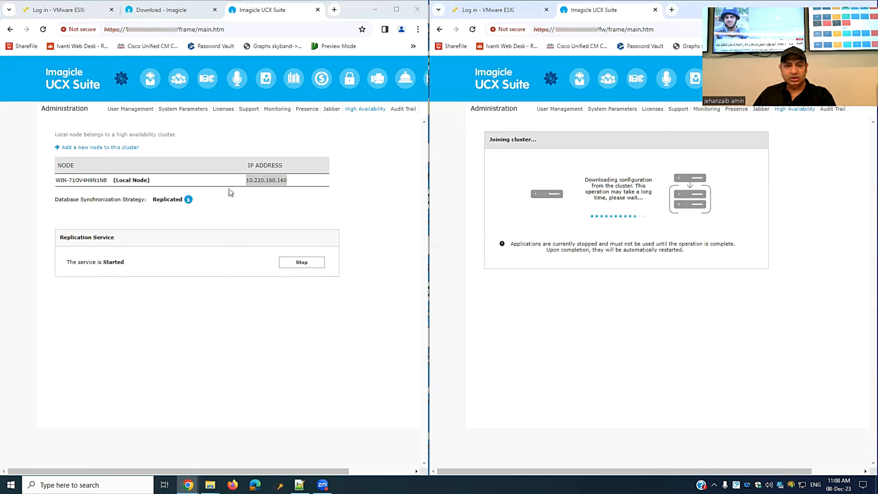
pyautogui.doubleClick(268, 181)
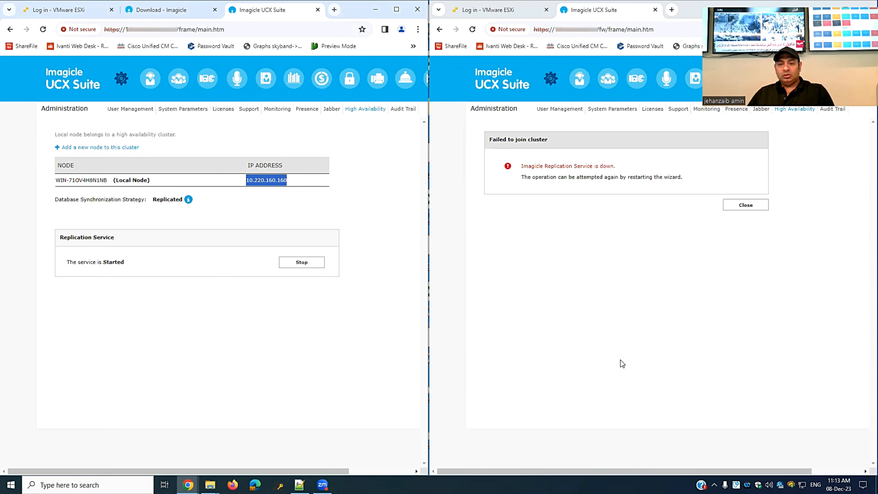
pyautogui.click(621, 360)
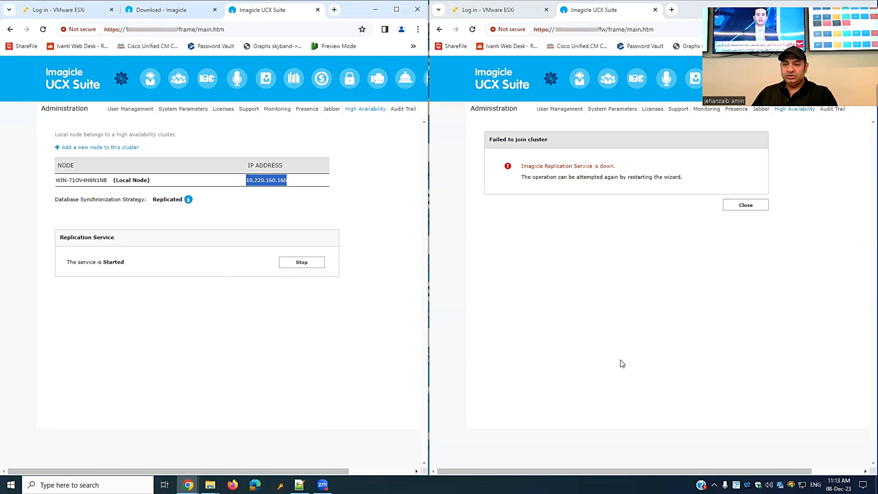
# Close the failed join notice on the second server and retry joining it to the existing cluster.
pyautogui.tripleClick(568, 166)
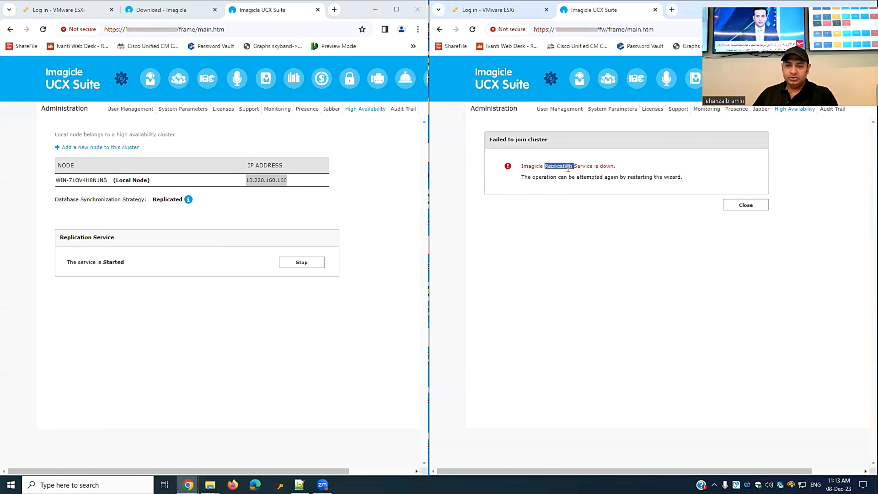
pyautogui.click(572, 202)
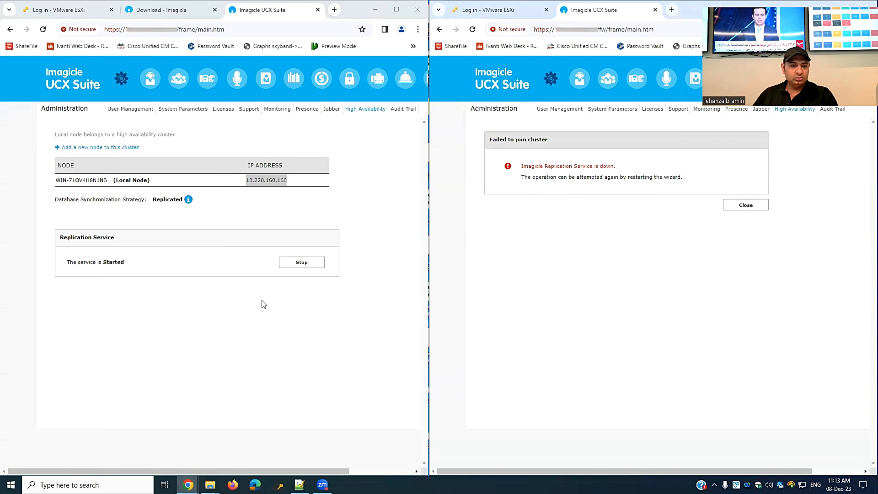
pyautogui.click(183, 368)
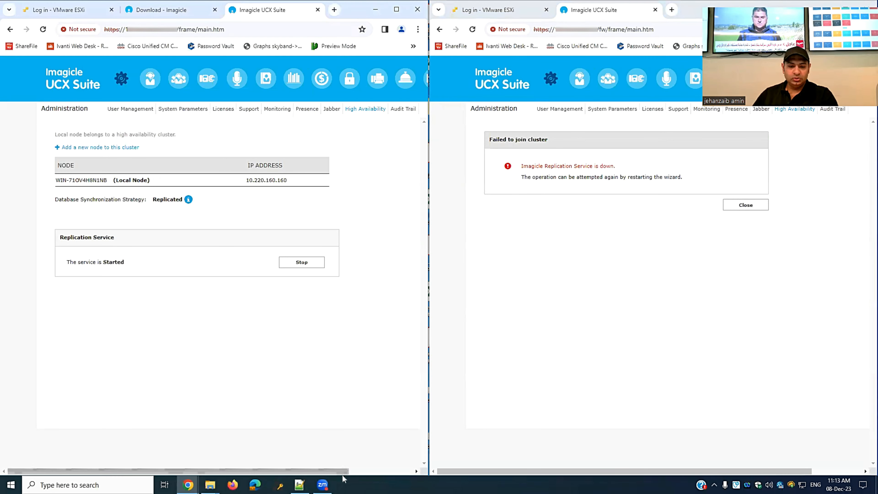
pyautogui.click(760, 208)
pyautogui.click(760, 208)
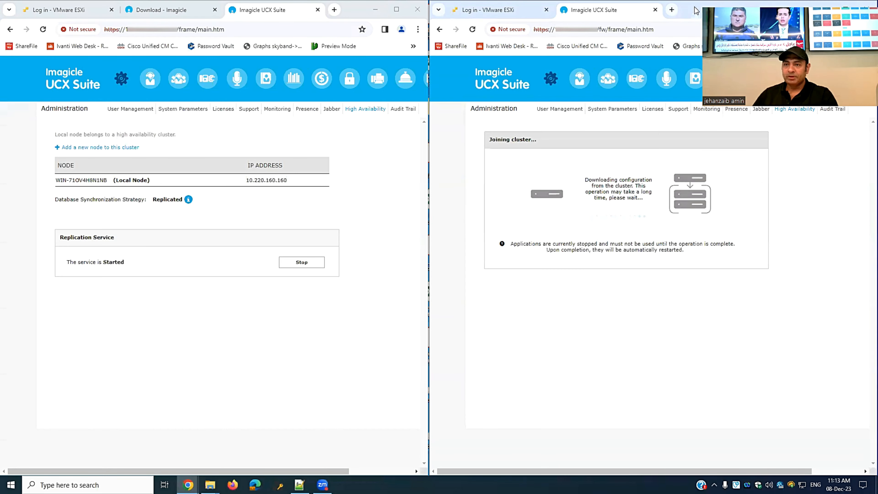
# Bring up the first server's browser window at full size and log out of its UCX Suite session.
pyautogui.click(330, 307)
pyautogui.moveTo(200, 471); pyautogui.dragTo(296, 472)
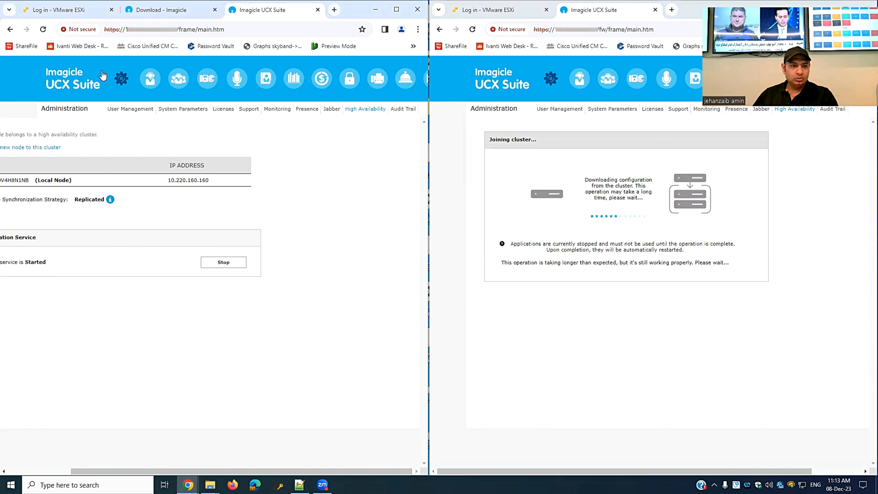
pyautogui.click(375, 9)
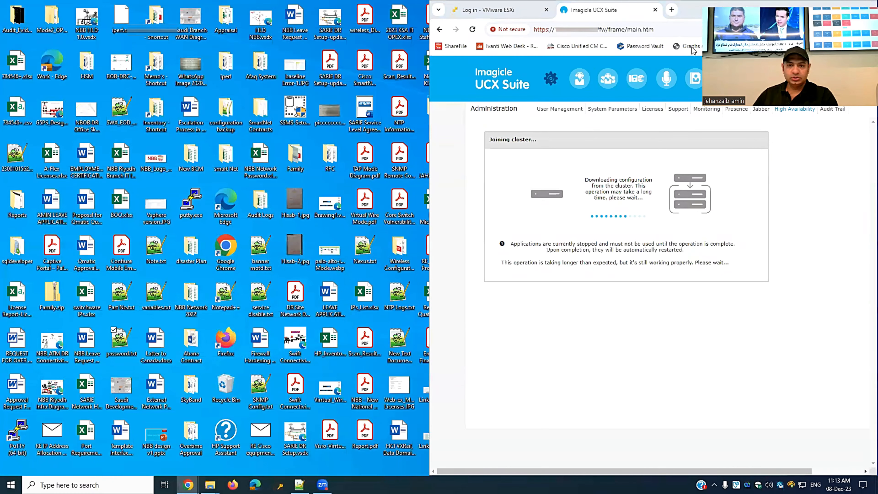
pyautogui.hotkey('alt', 'Tab')
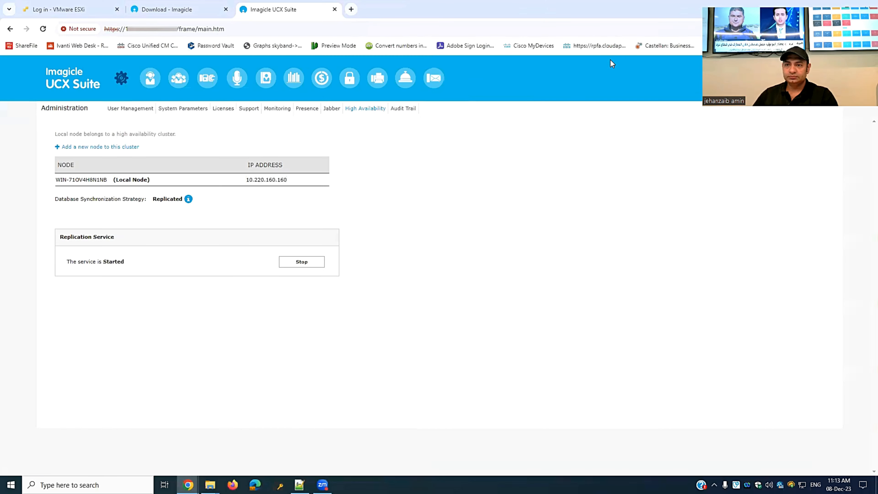
pyautogui.click(830, 61)
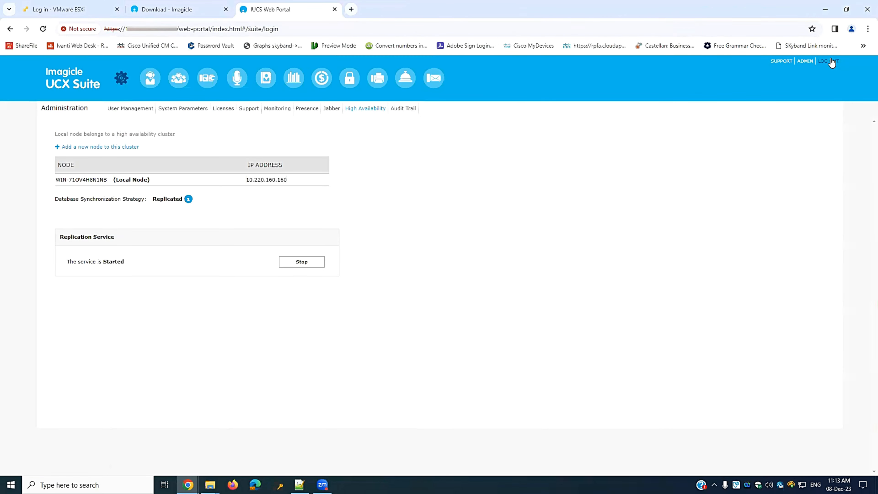
# Log back in to the first server's UCX Suite as admin with the account password.
pyautogui.click(487, 252)
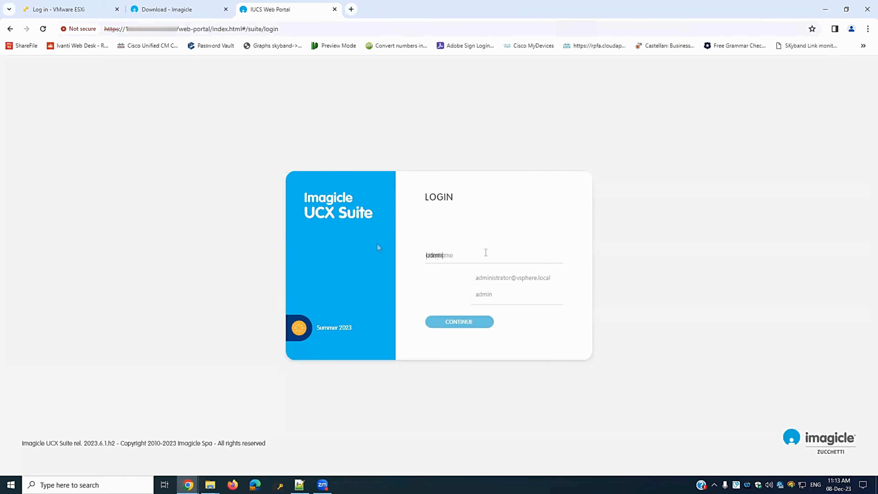
pyautogui.click(483, 296)
pyautogui.click(461, 322)
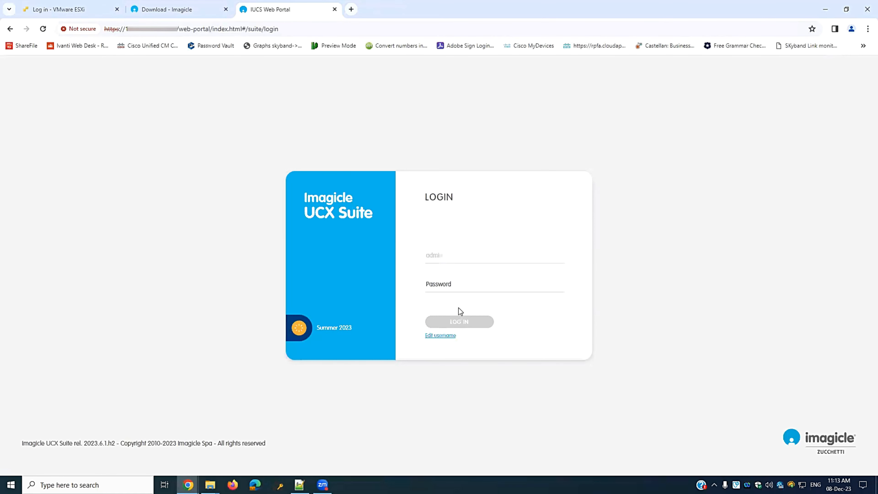
pyautogui.write('*****')
pyautogui.click(458, 316)
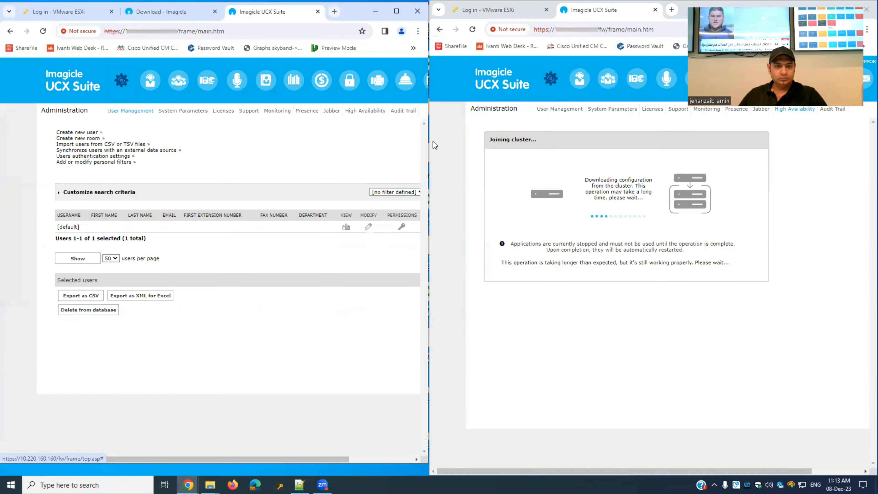
# Open the first server's High Availability page and check its node list and replication service status.
pyautogui.click(365, 111)
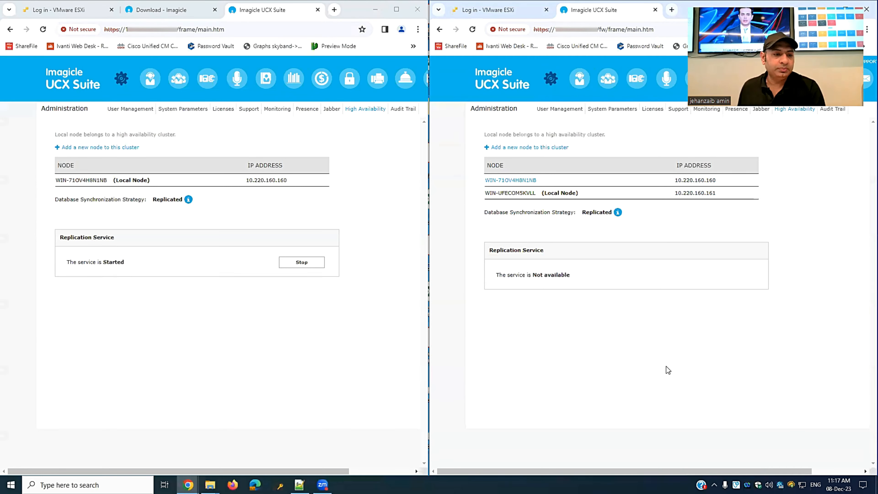
pyautogui.click(82, 262)
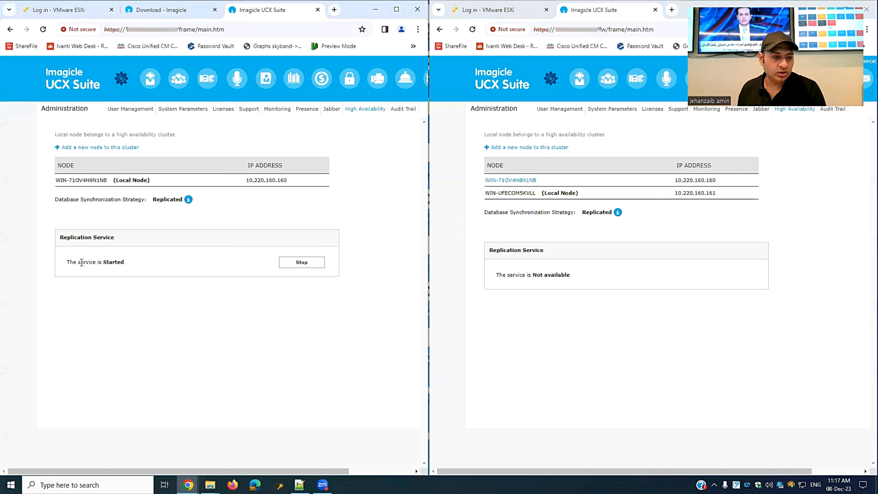